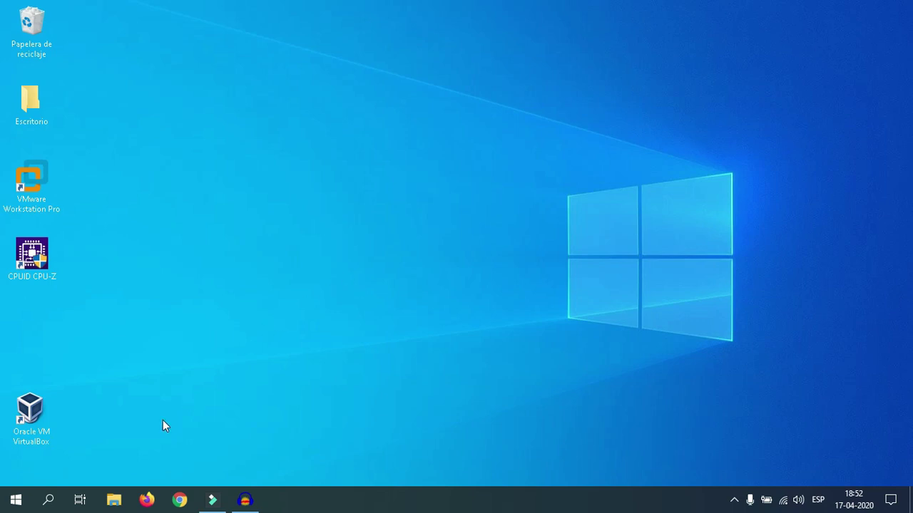
Step: Check the processor listed in the basic system information, then close that window
key(super+Pause)
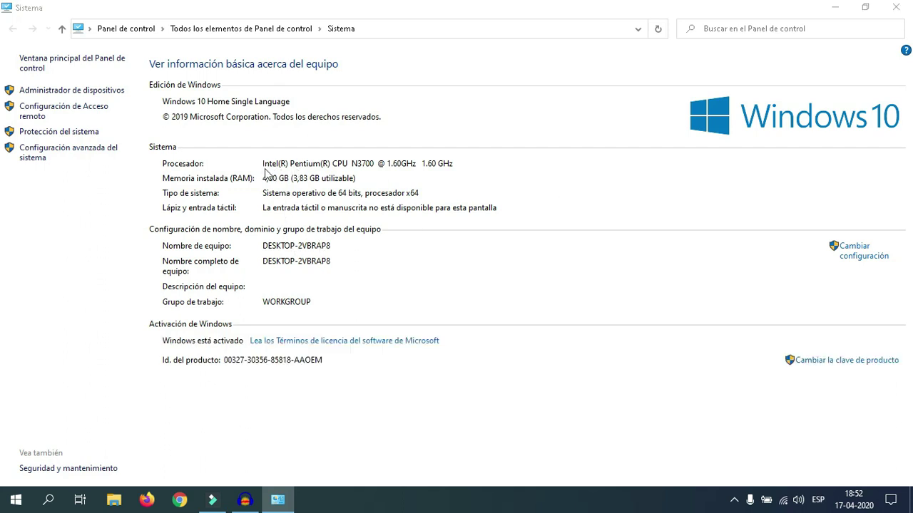
key(super+e)
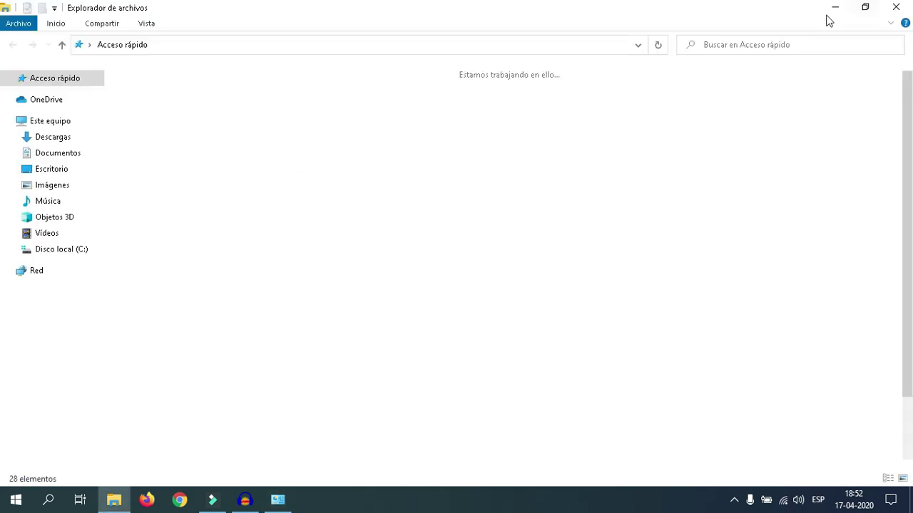
click(835, 8)
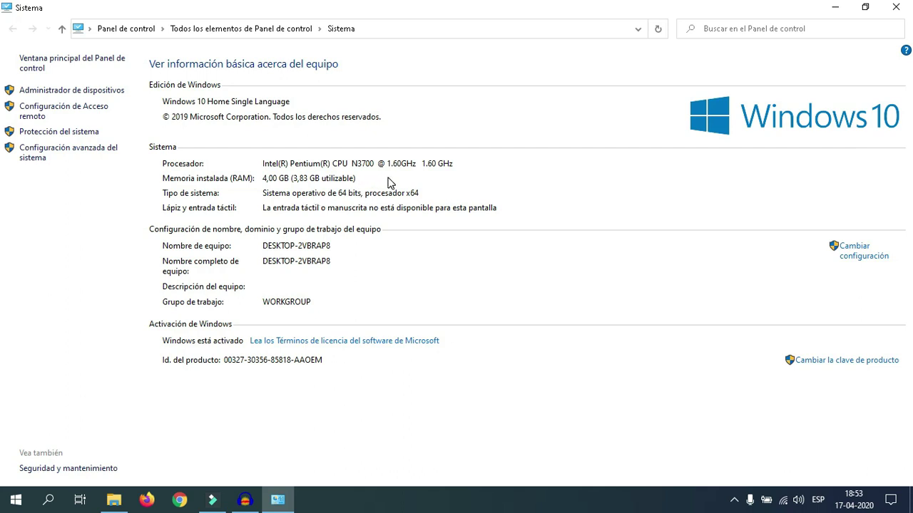
click(894, 7)
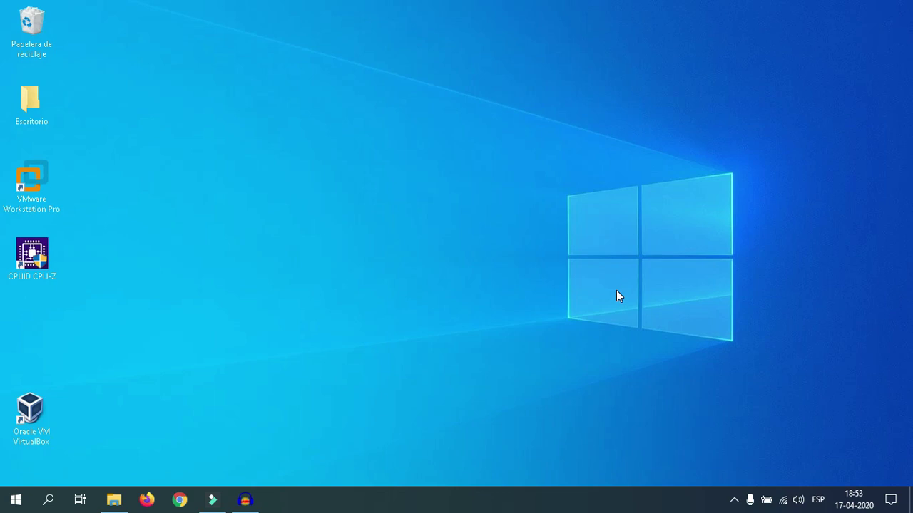
Step: Open the Registry Editor by running regedit
key(super+r)
text(reg)
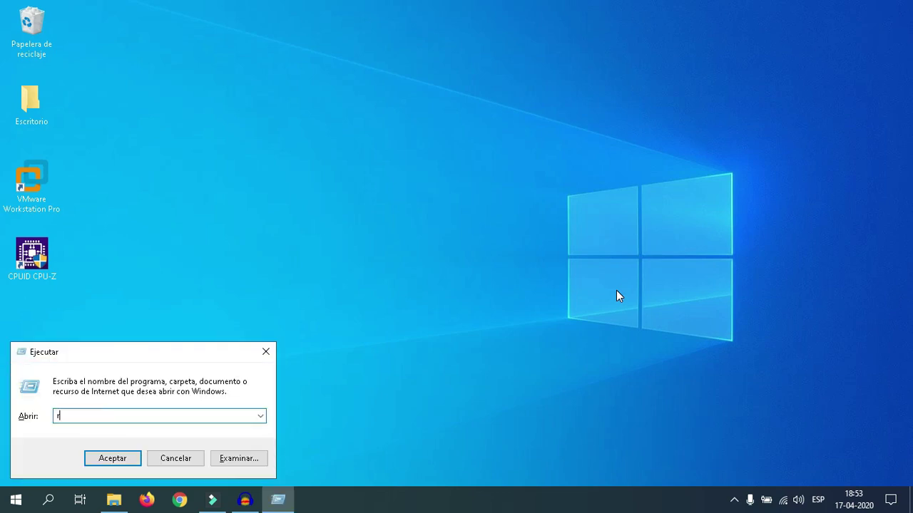
text(edit)
key(Return)
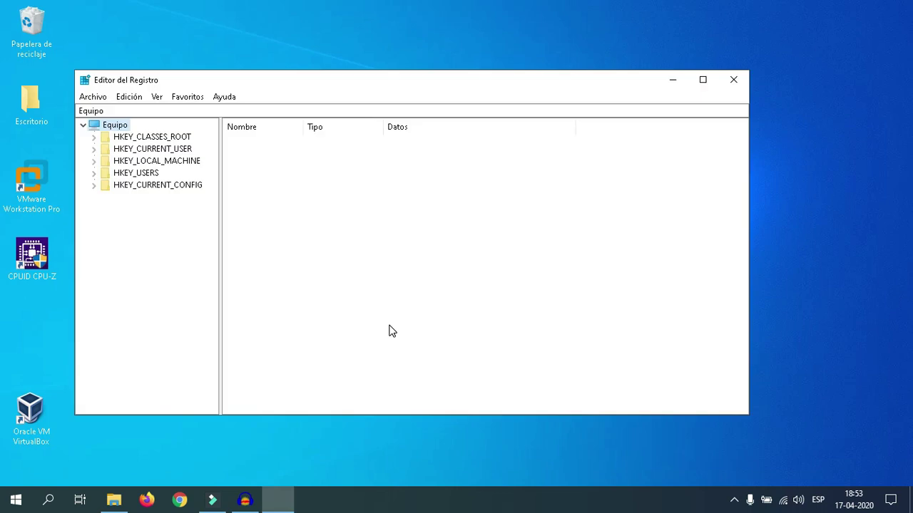
Step: Expand the registry tree down to HKEY_LOCAL_MACHINE\HARDWARE\DESCRIPTION\System\CentralProcessor
click(178, 162)
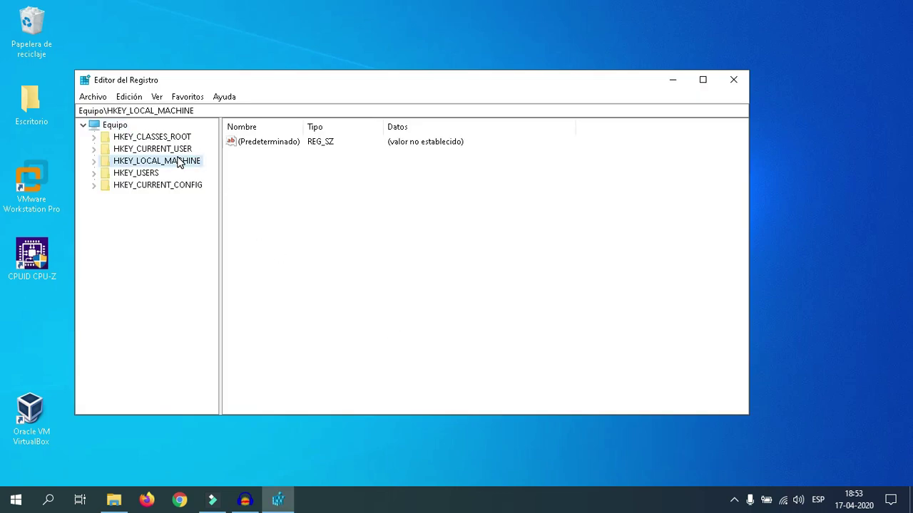
double_click(178, 163)
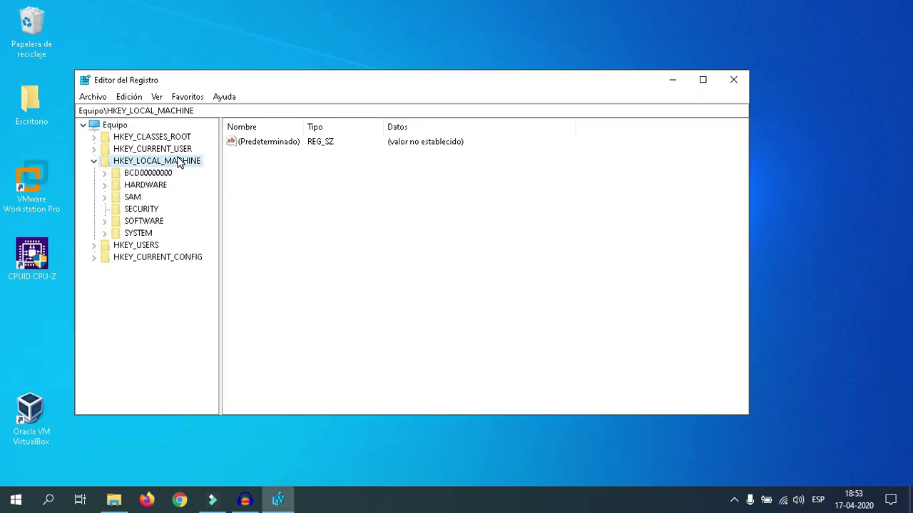
key(Down)
key(Down)
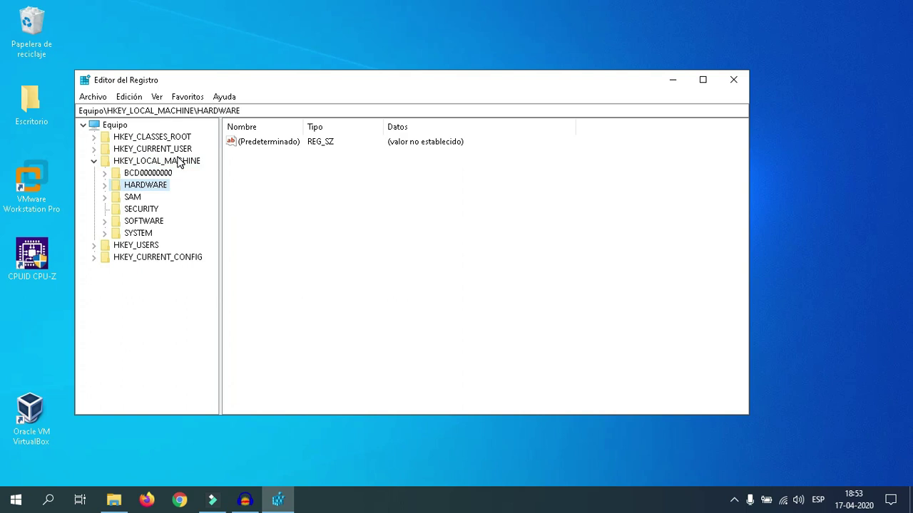
key(Right)
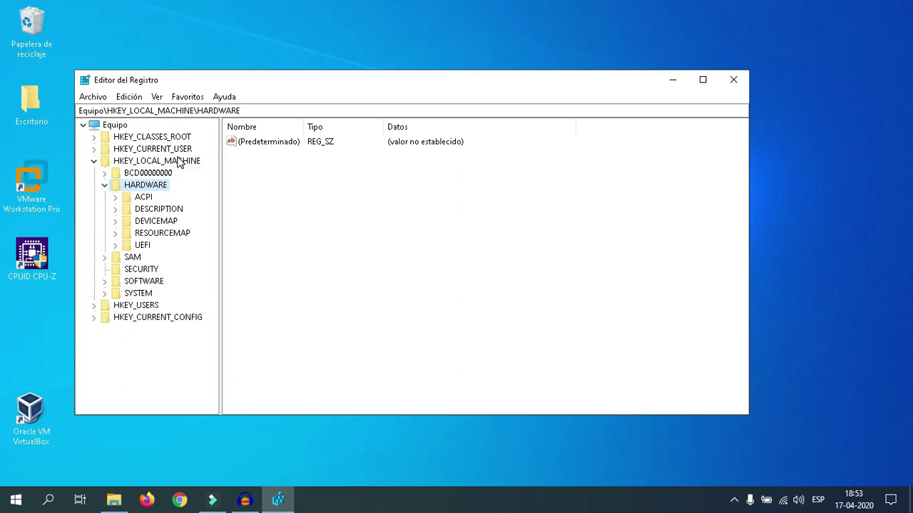
key(Down)
key(Down)
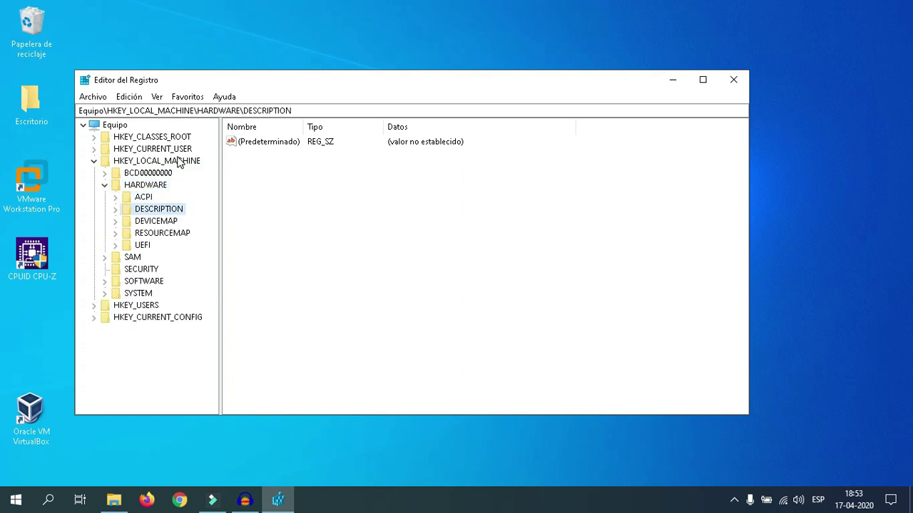
key(Right)
key(Down)
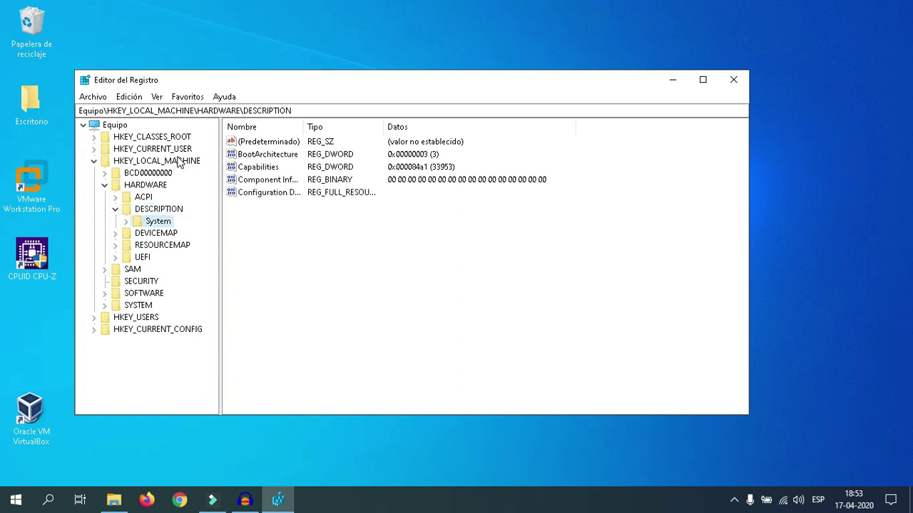
key(Right)
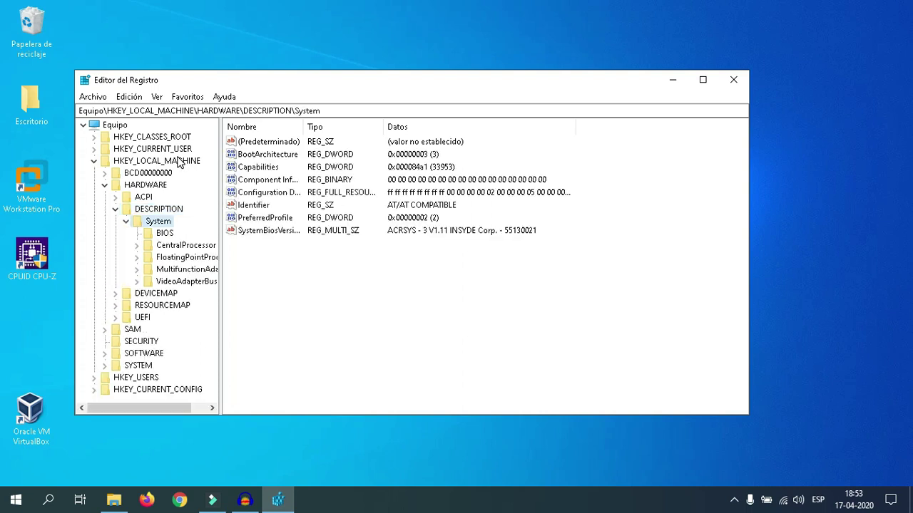
key(Down)
key(Down)
key(Right)
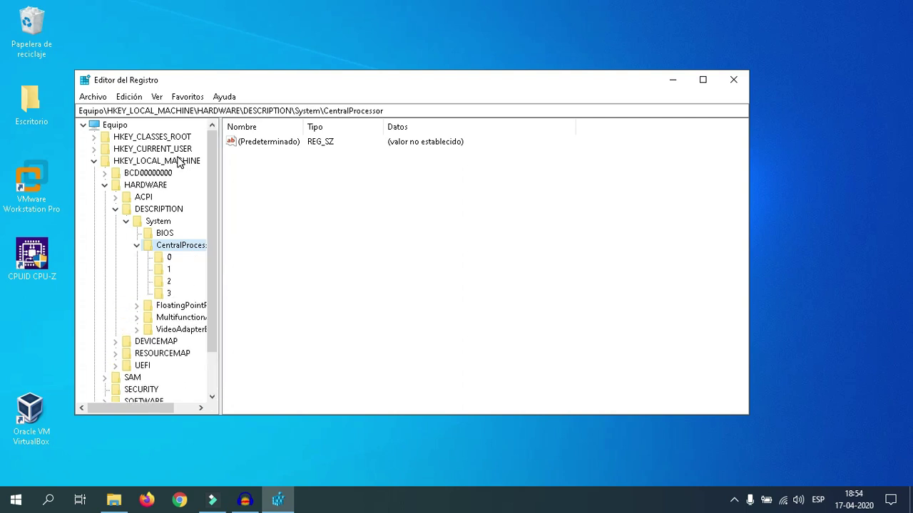
Step: Enlarge the Registry Editor and its key tree, and inspect the CentralProcessor subkeys 0 to 3
drag(218, 278, 384, 293)
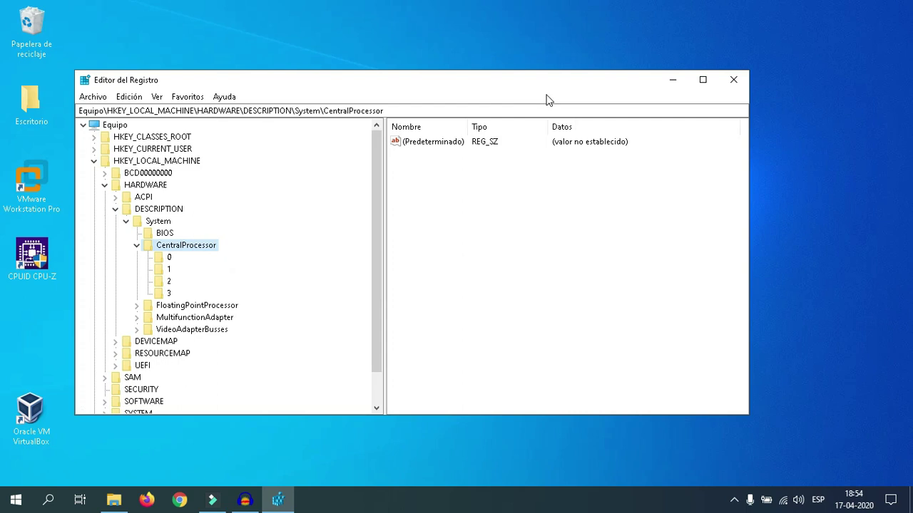
click(702, 79)
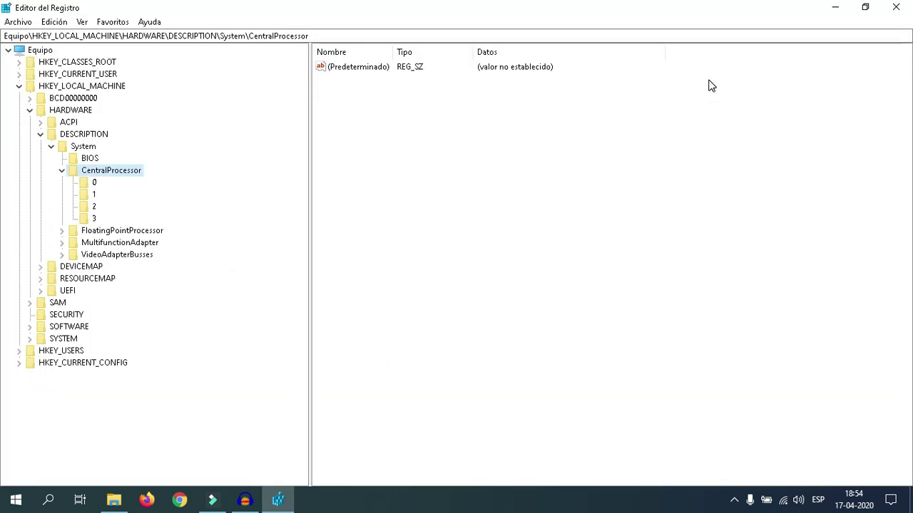
click(91, 185)
click(92, 194)
click(92, 208)
click(93, 219)
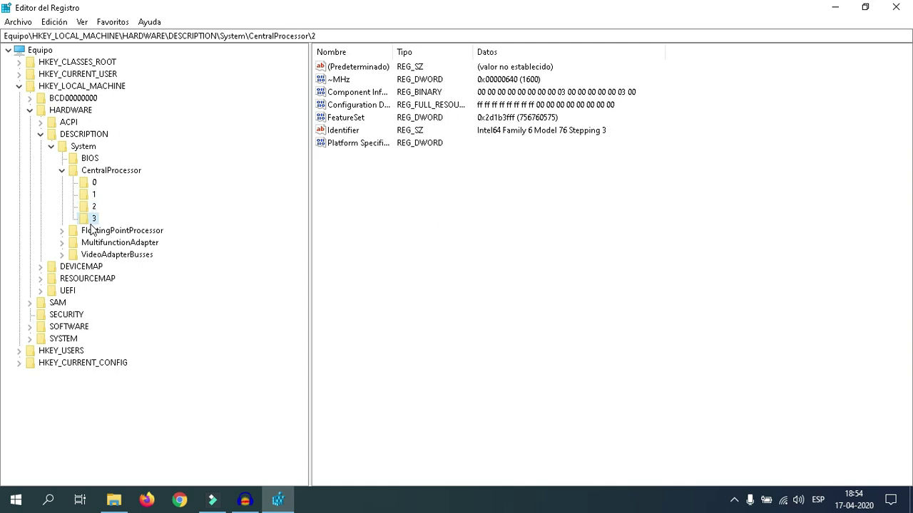
Step: Open the ProcessorNameString value in CentralProcessor subkey 0 for editing and copy its text
click(93, 184)
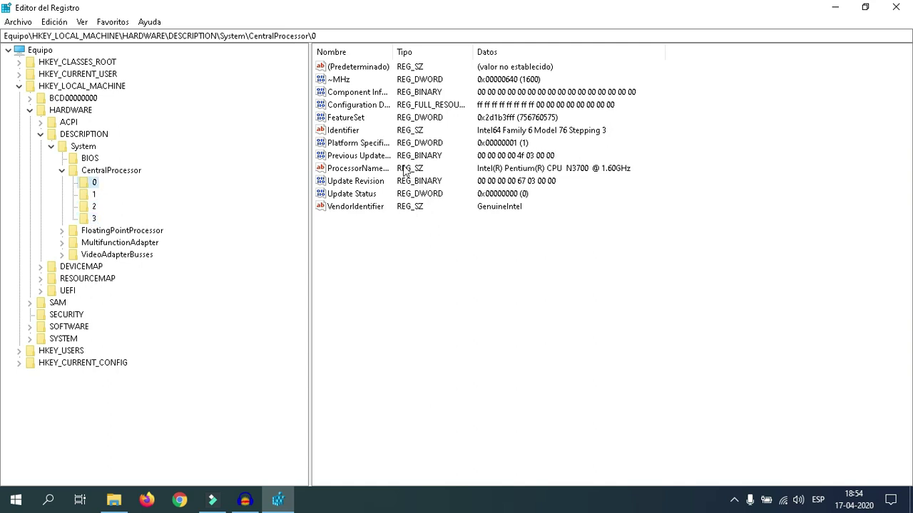
double_click(367, 172)
key(ctrl+c)
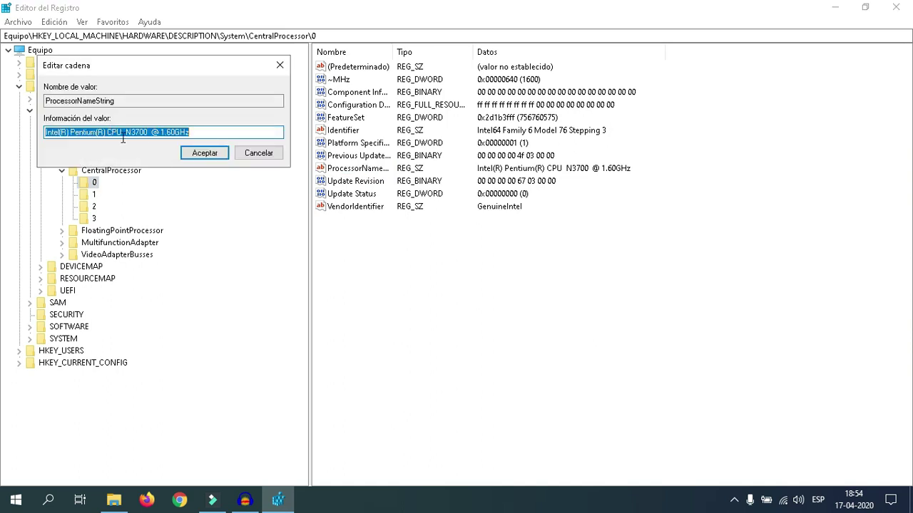
right_click(181, 132)
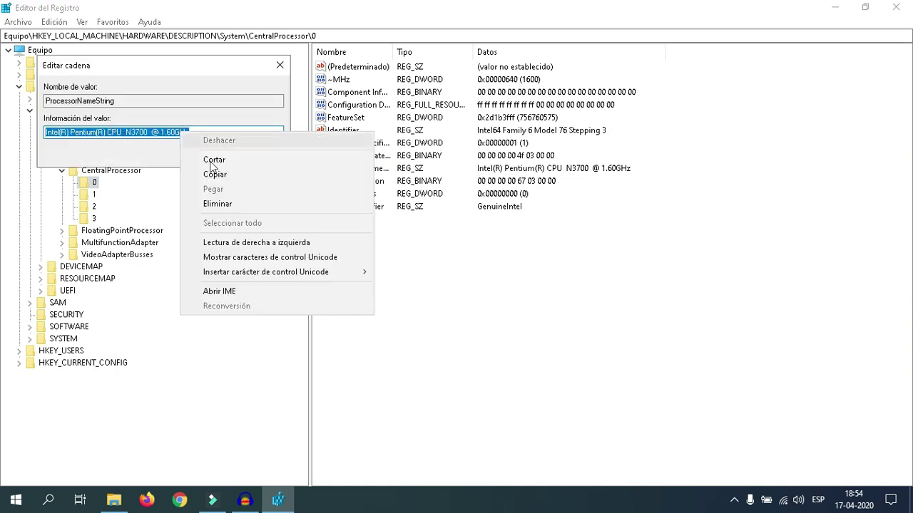
click(243, 181)
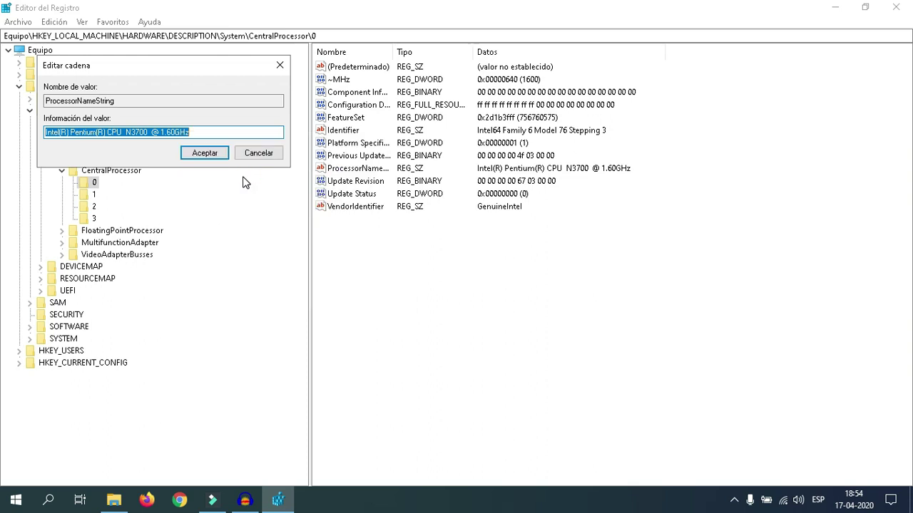
Step: Open Notepad and paste the copied processor name into the blank document
key(super+r)
text(no)
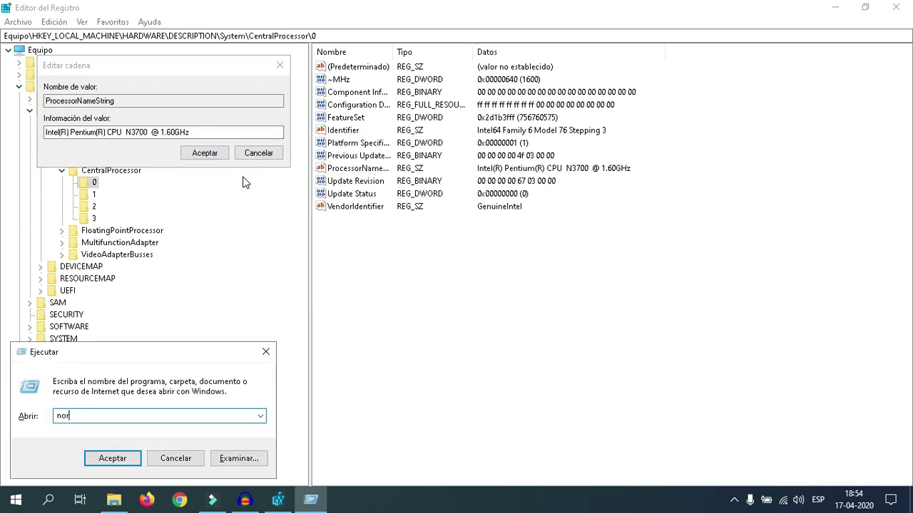
key(Down)
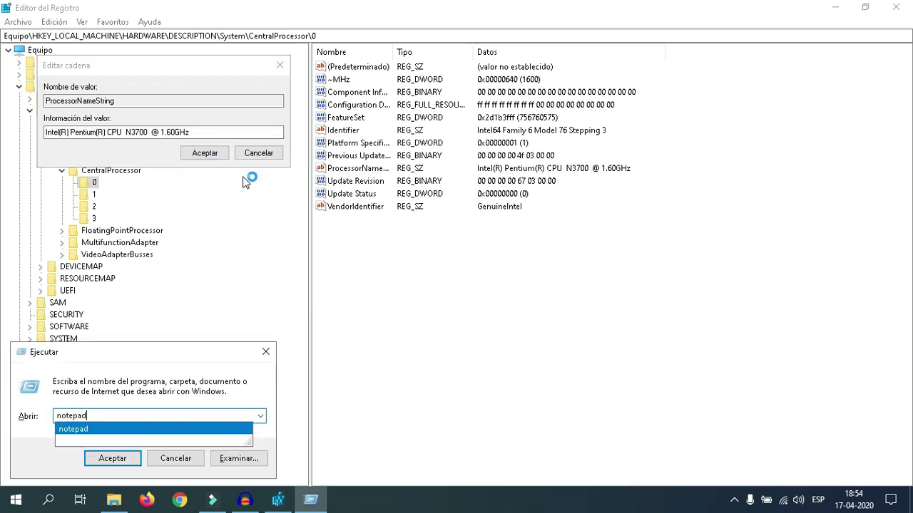
key(Return)
key(ctrl+v)
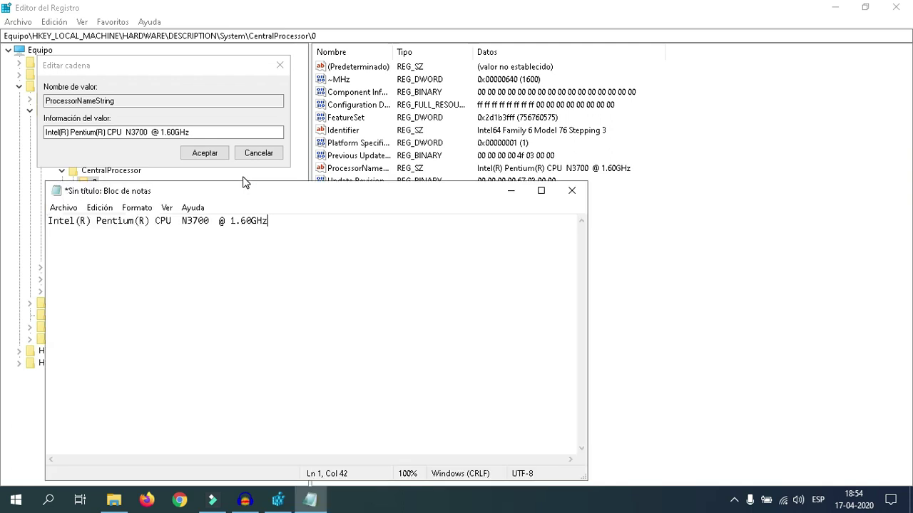
Step: Set the ProcessorNameString value in CentralProcessor subkey 0 to "Core I9" in the Registry Editor
click(202, 133)
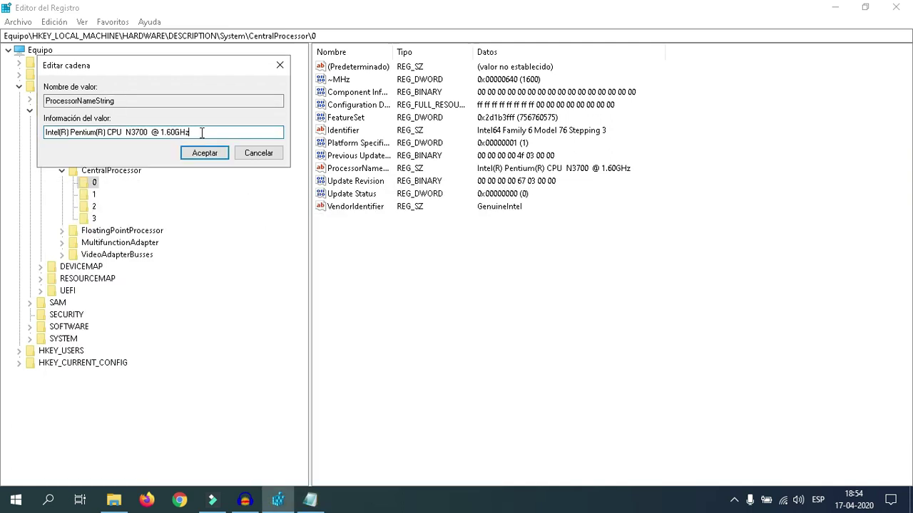
key(BackSpace)
key(BackSpace)
key(BackSpace)
key(BackSpace)
key(BackSpace)
key(BackSpace)
key(BackSpace)
key(BackSpace)
key(BackSpace)
key(BackSpace)
key(BackSpace)
key(BackSpace)
key(BackSpace)
key(BackSpace)
key(BackSpace)
key(BackSpace)
key(BackSpace)
key(BackSpace)
key(BackSpace)
key(BackSpace)
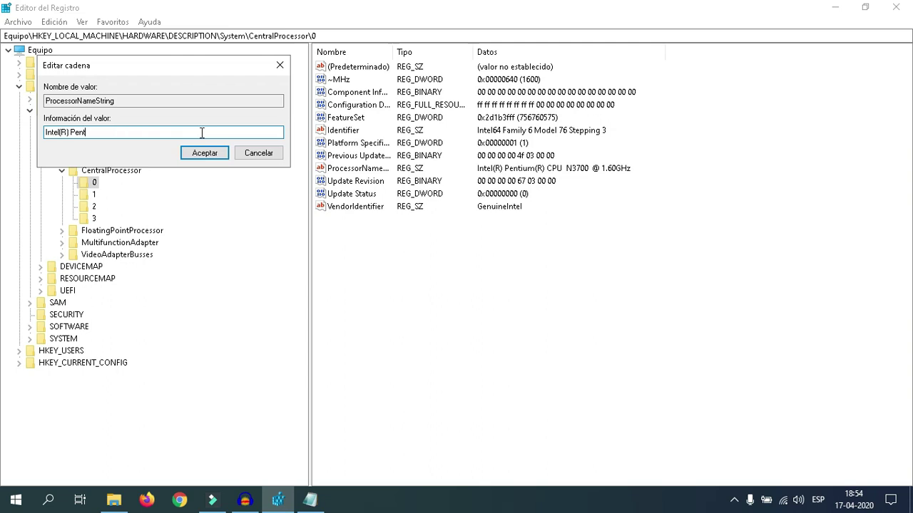
text(Coee)
key(BackSpace)
key(BackSpace)
text(ew)
key(BackSpace)
key(BackSpace)
text(re I9)
click(211, 152)
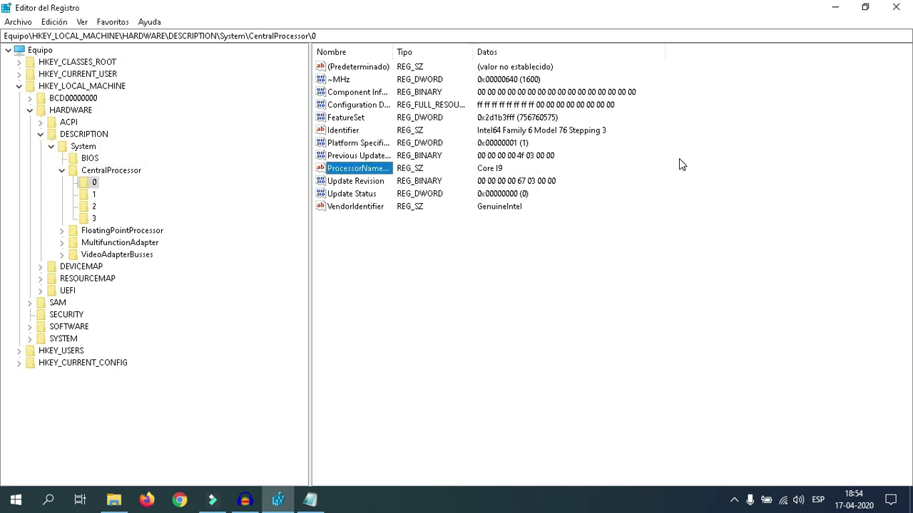
Step: Minimize the Registry Editor and open the properties of Este equipo from File Explorer to check the processor name
click(830, 9)
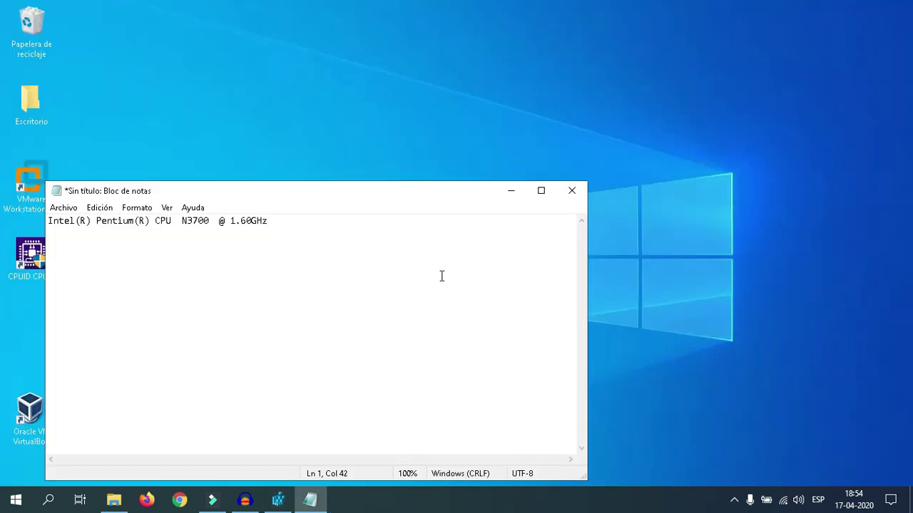
click(108, 504)
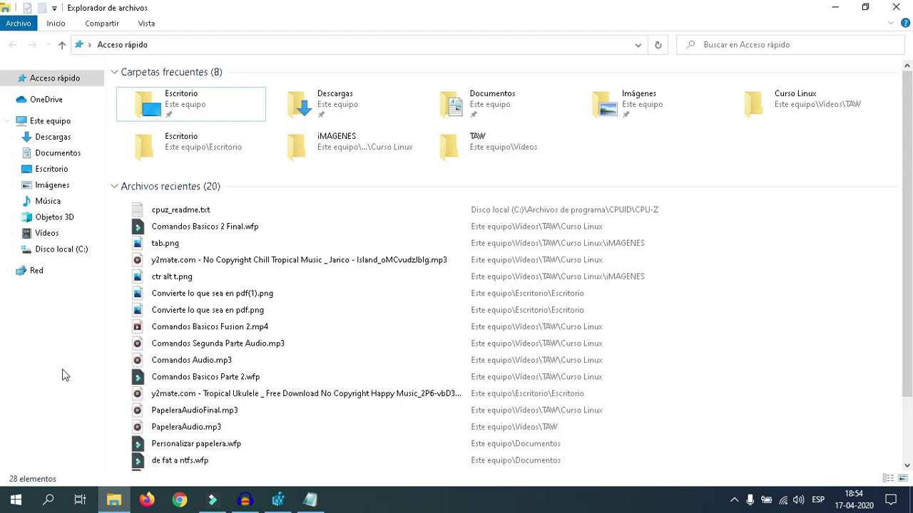
click(67, 117)
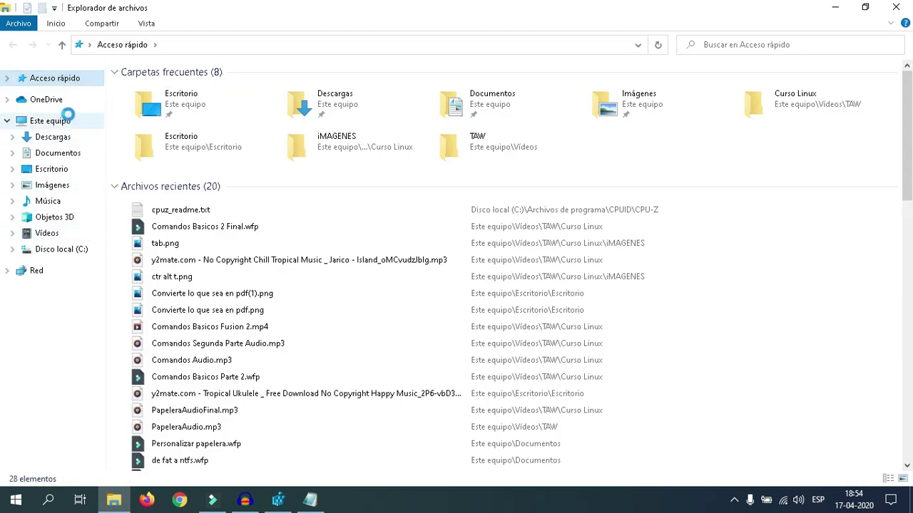
right_click(68, 116)
click(105, 347)
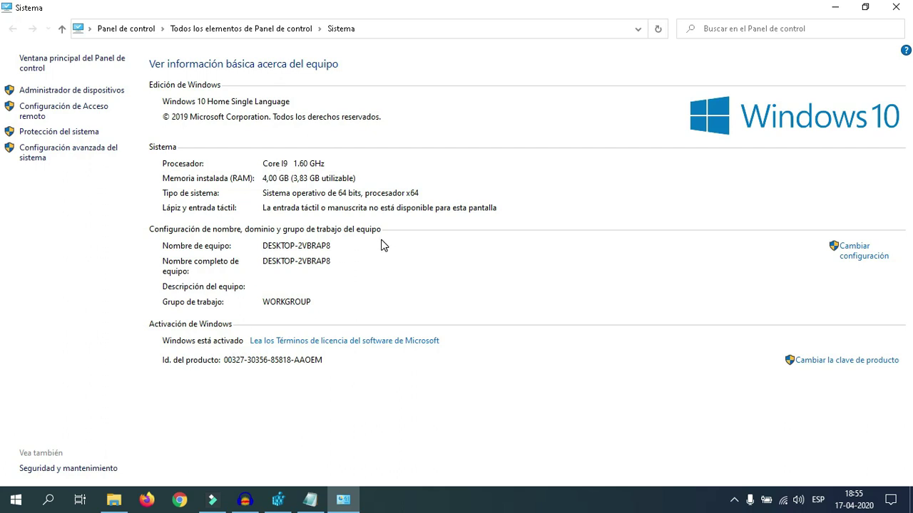
Step: View the user's startup folder by running shell:startup, then close it
key(super+r)
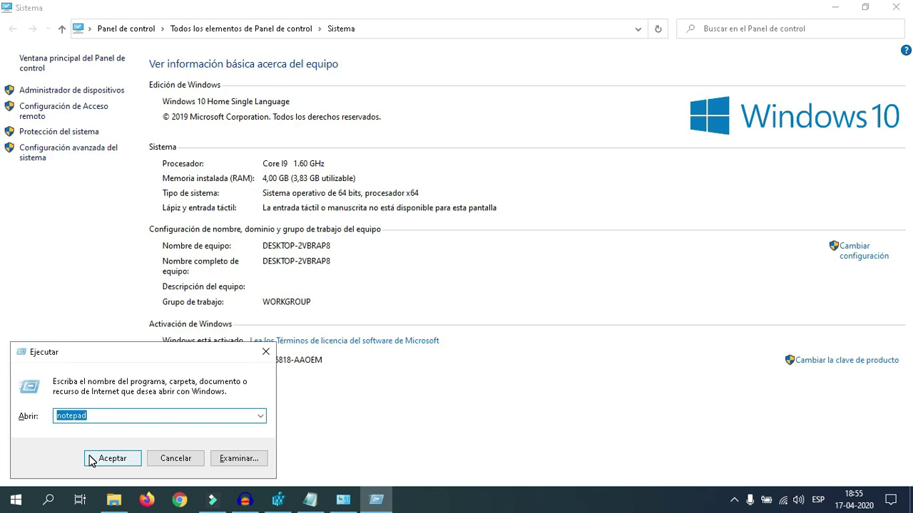
text(shel)
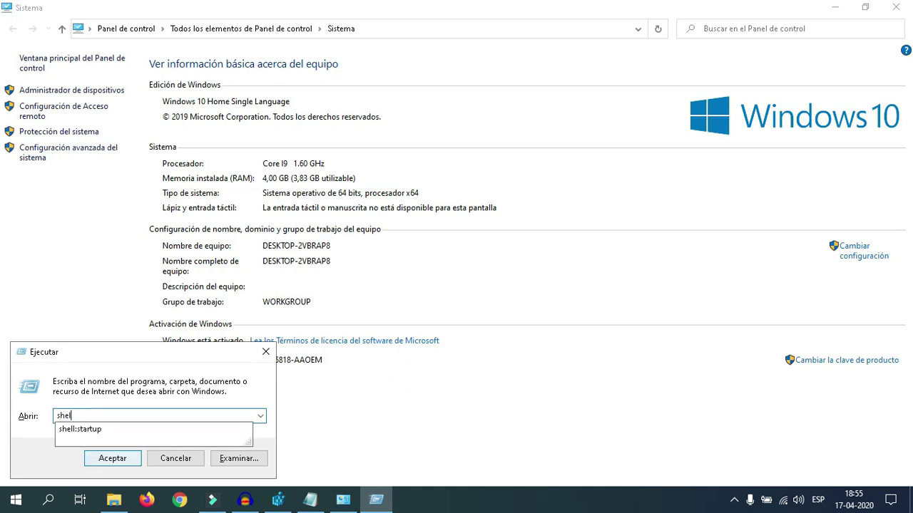
key(Down)
click(89, 457)
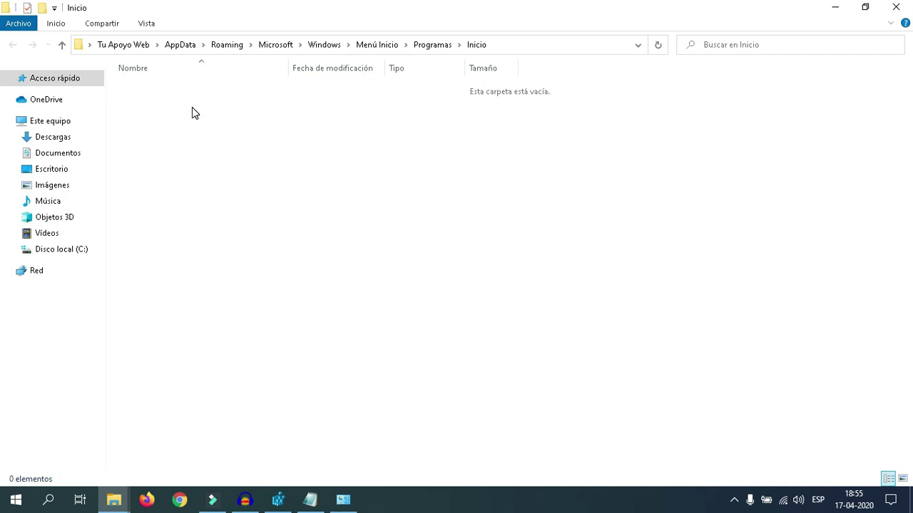
click(896, 7)
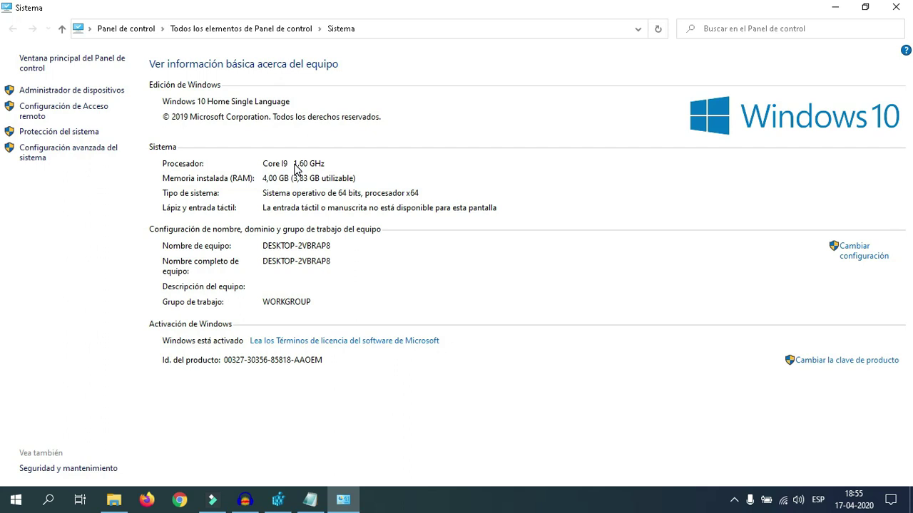
Step: Switch to File Explorer and open the Fonts folder inside Windows on Disco local (C:), then close the window
click(124, 508)
click(50, 250)
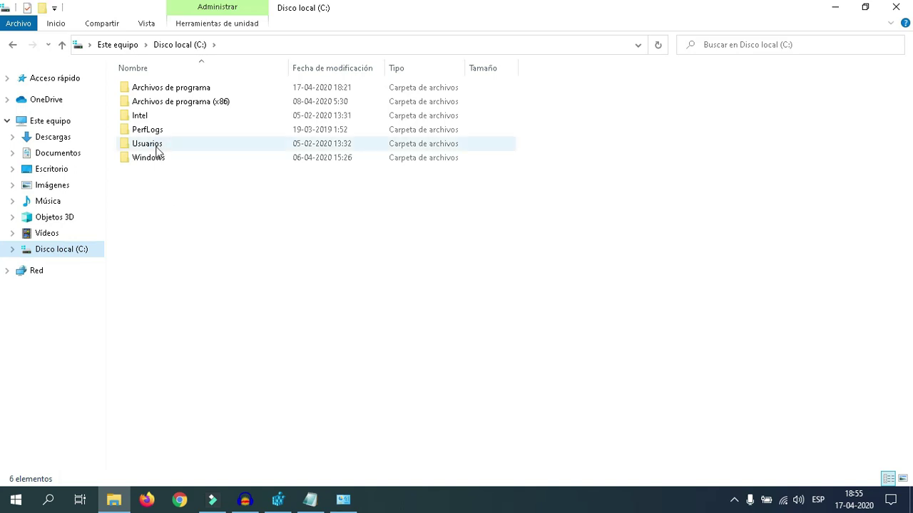
click(157, 157)
double_click(156, 156)
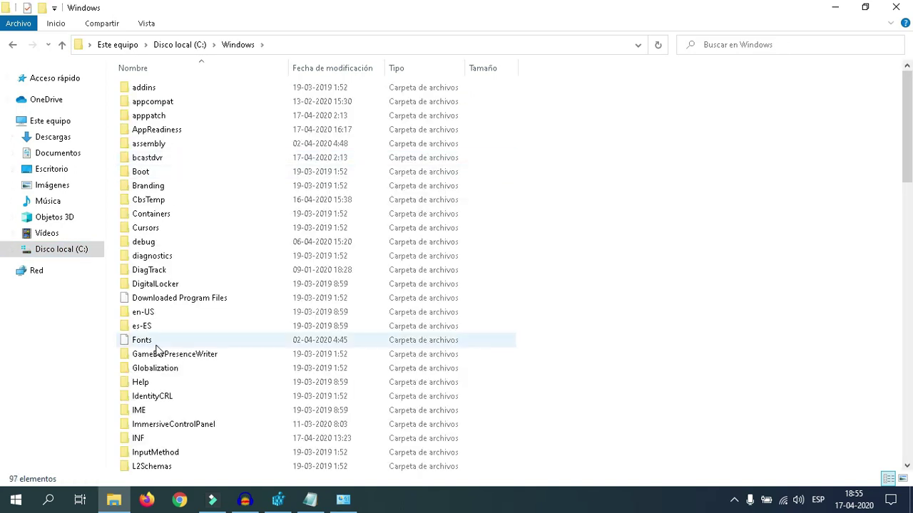
double_click(156, 343)
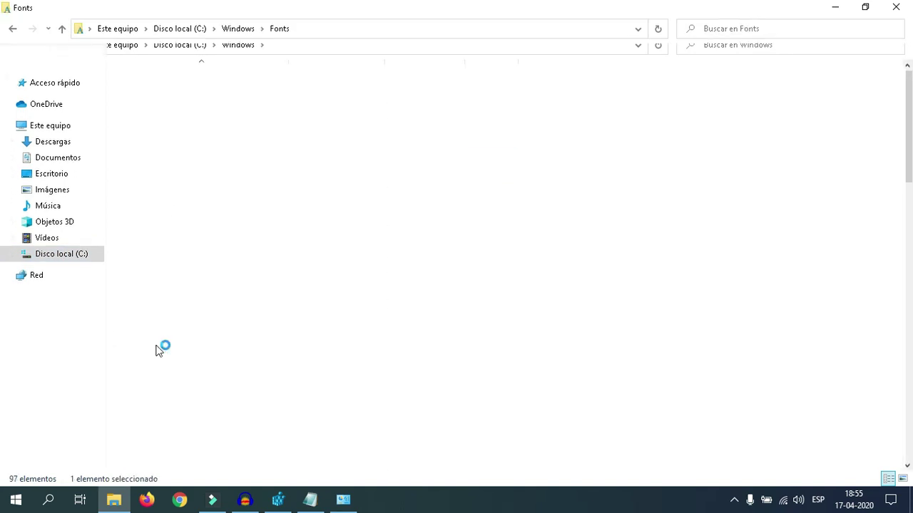
click(13, 29)
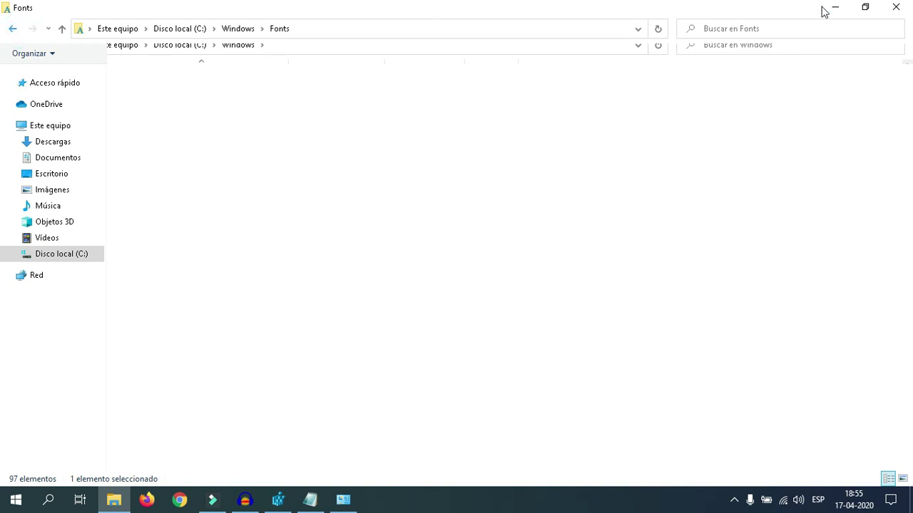
click(895, 7)
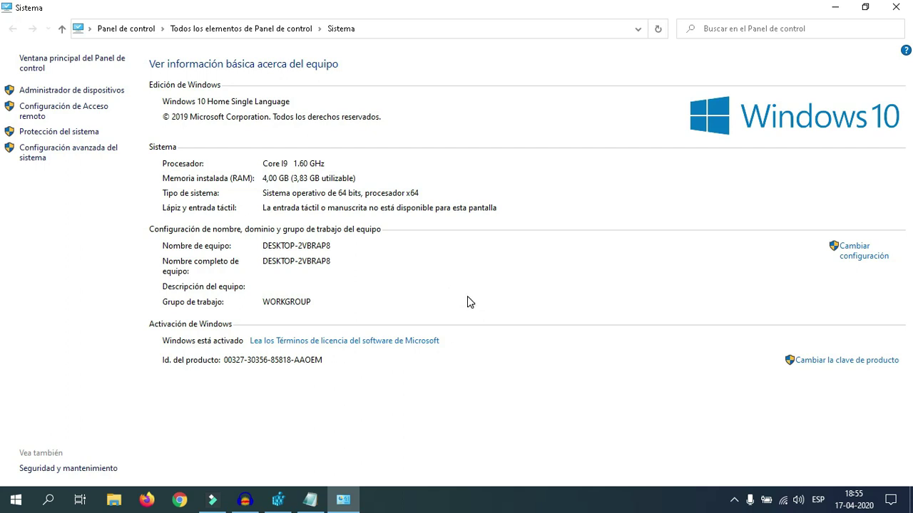
Step: Open Información del sistema by running msinfo32
key(super+r)
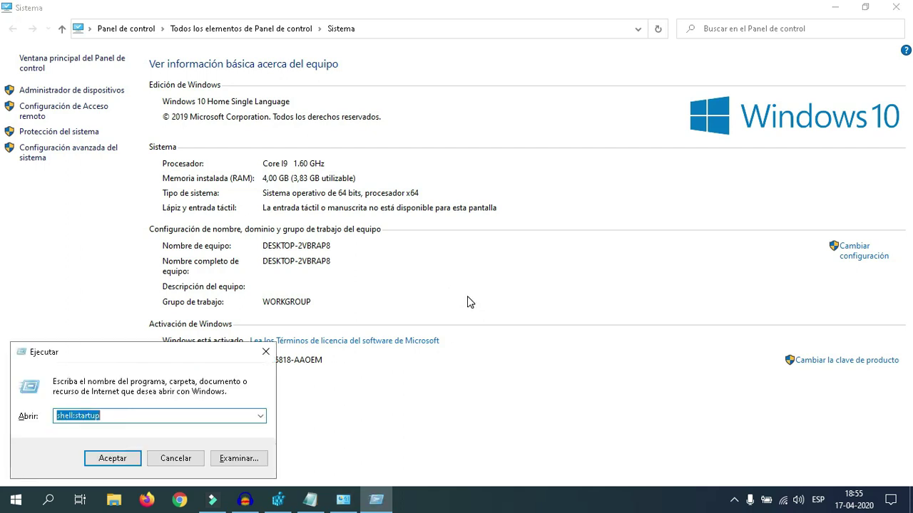
text(m)
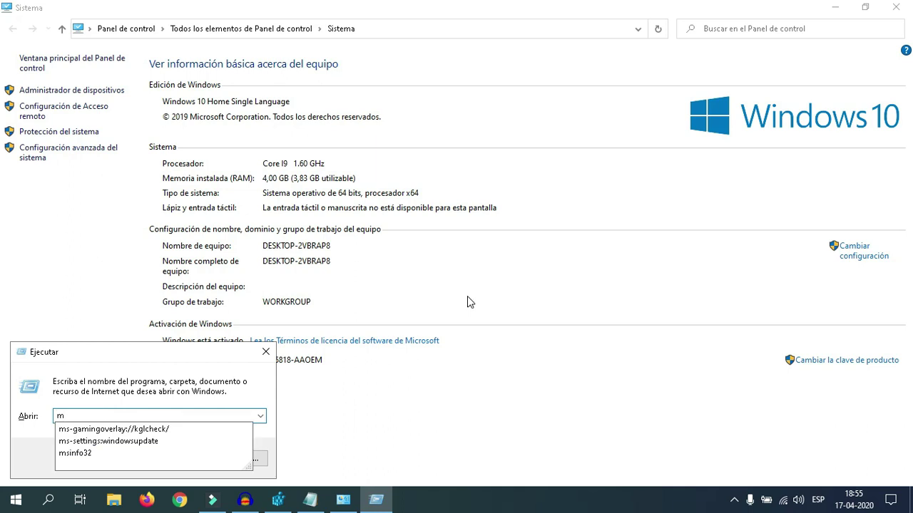
key(Down)
key(Down)
key(Down)
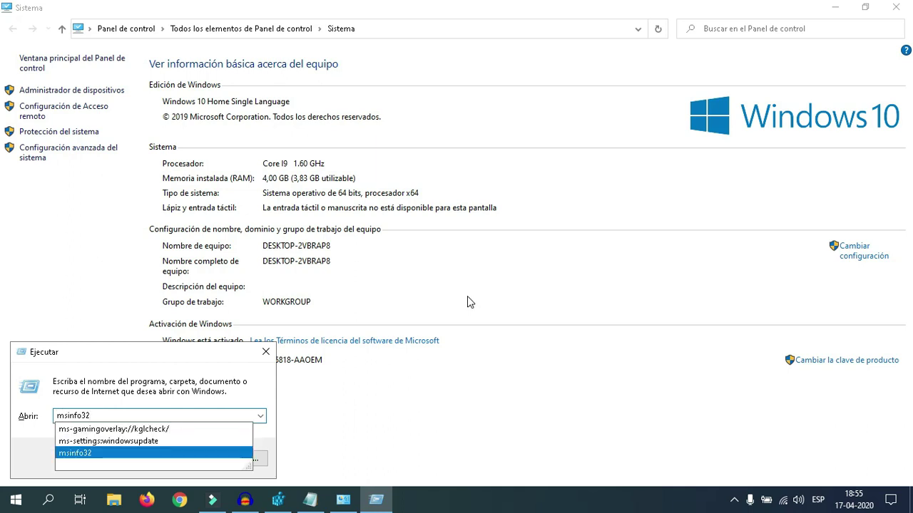
key(Return)
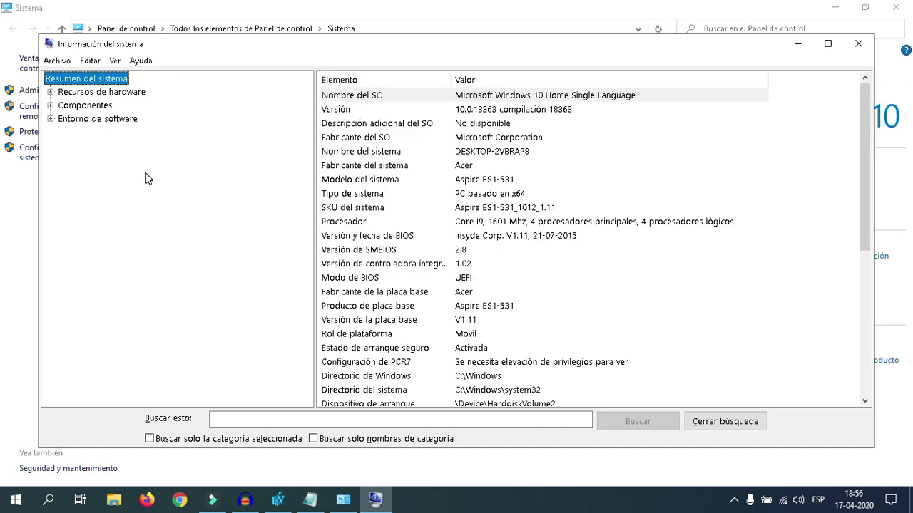
Step: Examine the Resumen del sistema entries, including Procesador, then close Información del sistema
click(540, 114)
key(Down)
key(Down)
key(Down)
key(Down)
key(Down)
key(Down)
key(Down)
key(Down)
key(Down)
key(Down)
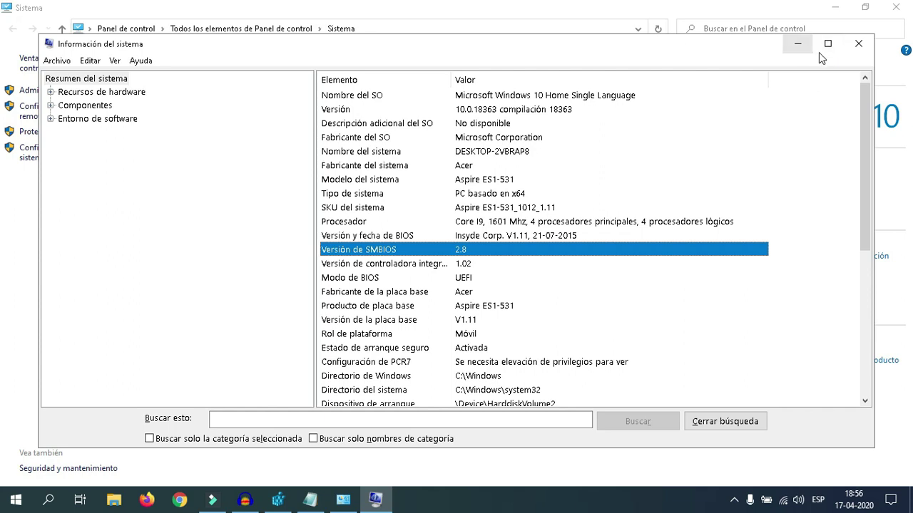
click(858, 44)
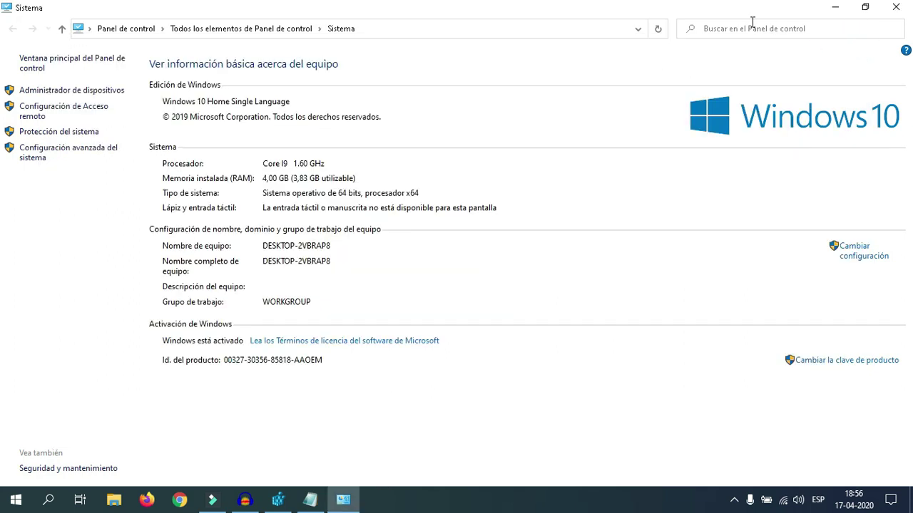
Step: Close the Sistema window, minimize Notepad and open CPU-Z to examine the processor and cache details
click(895, 7)
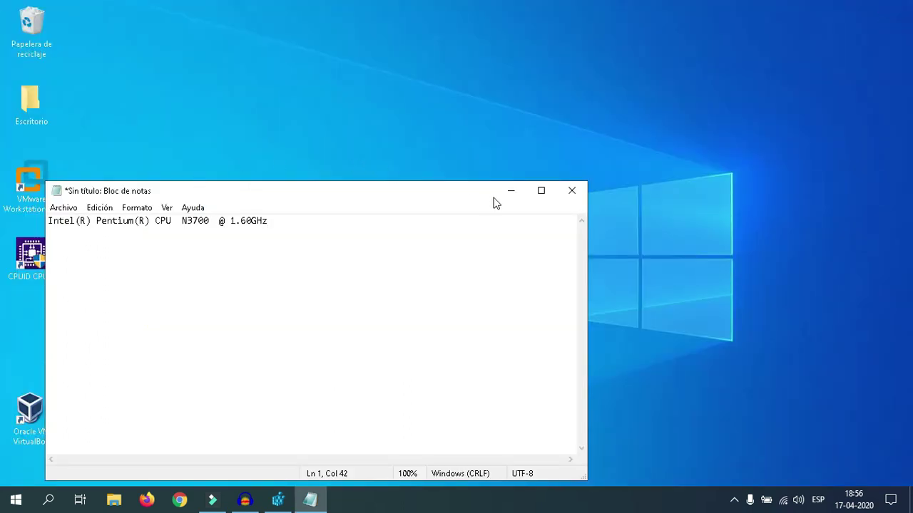
click(519, 191)
double_click(32, 254)
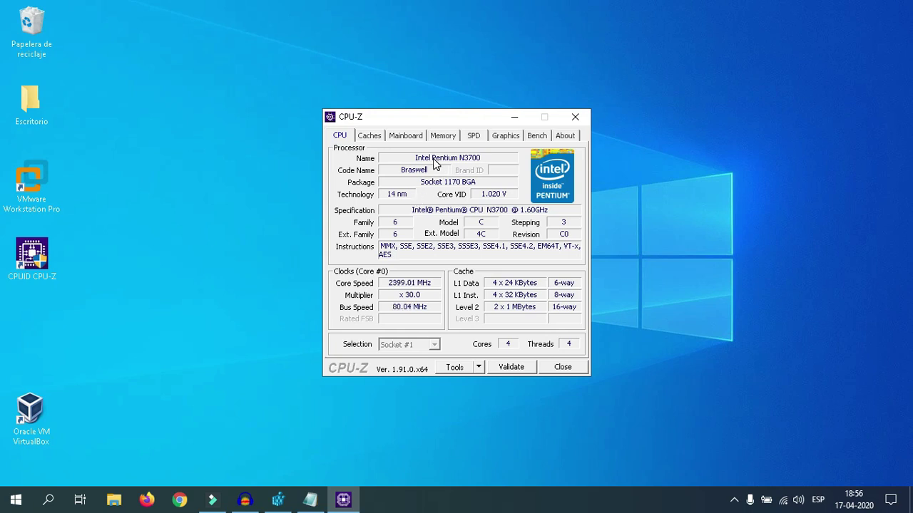
click(368, 136)
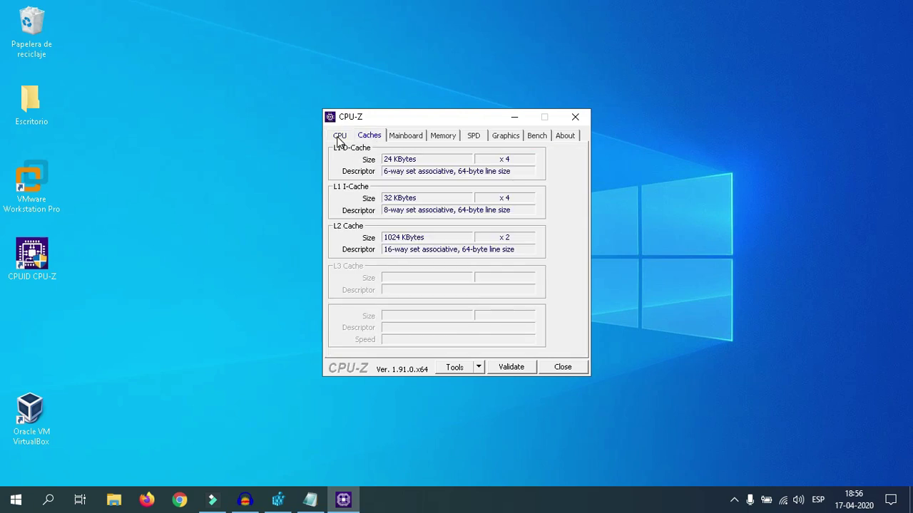
click(339, 137)
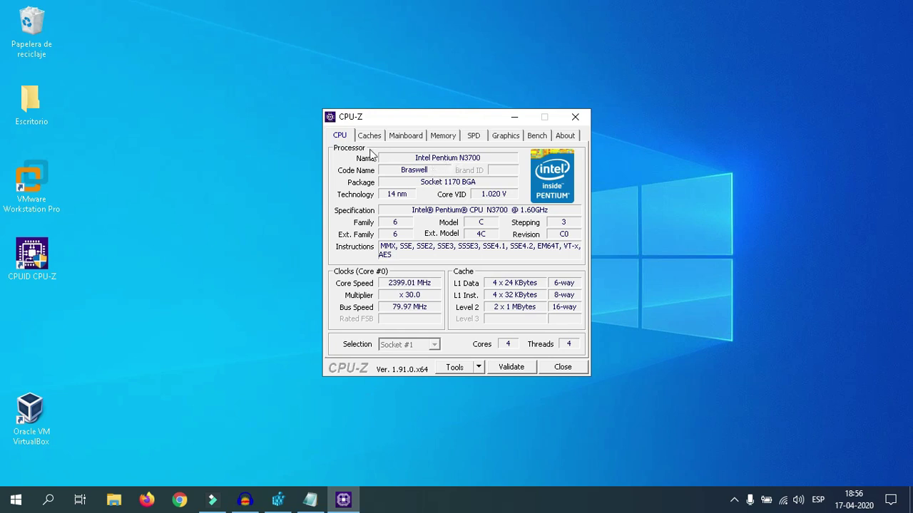
Step: Review the mainboard, memory and SPD details in CPU-Z, then close it
click(405, 134)
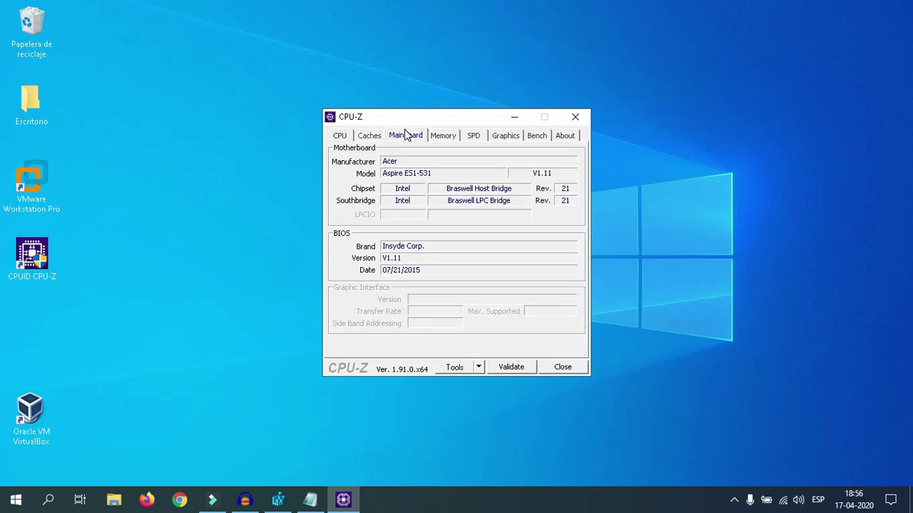
click(445, 137)
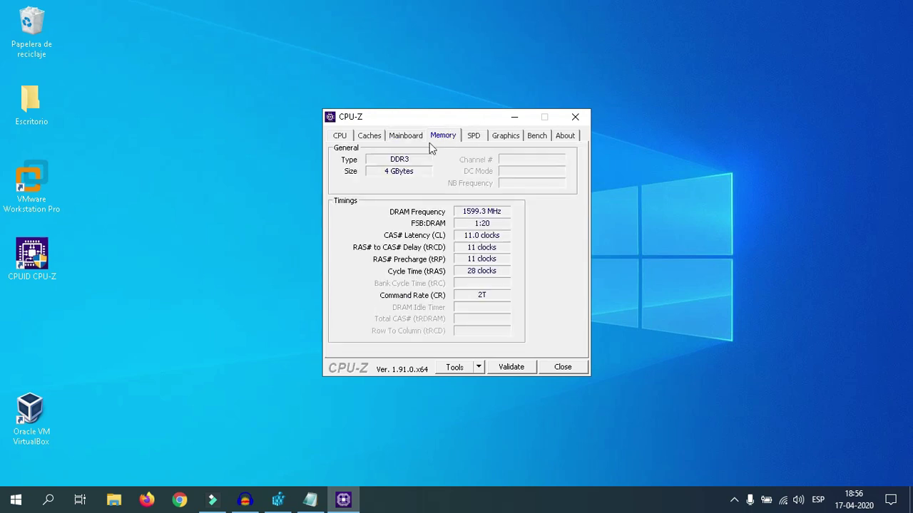
click(472, 137)
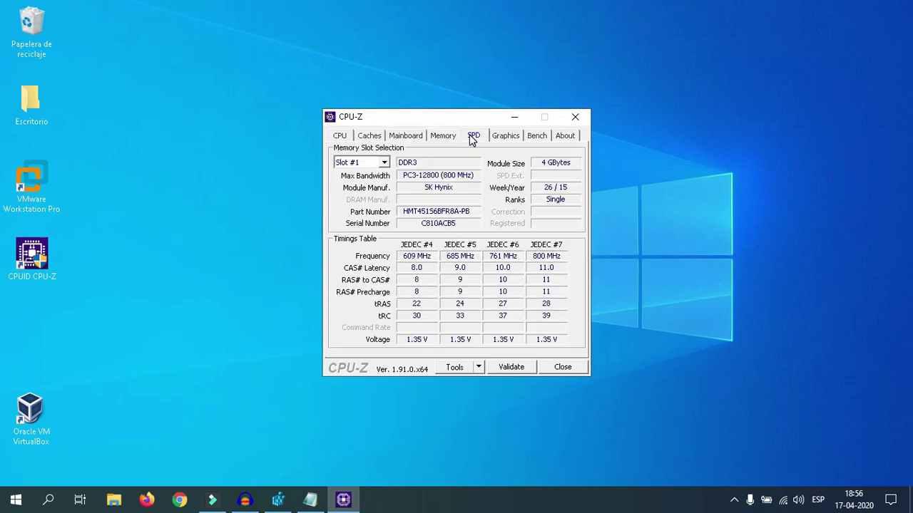
click(585, 117)
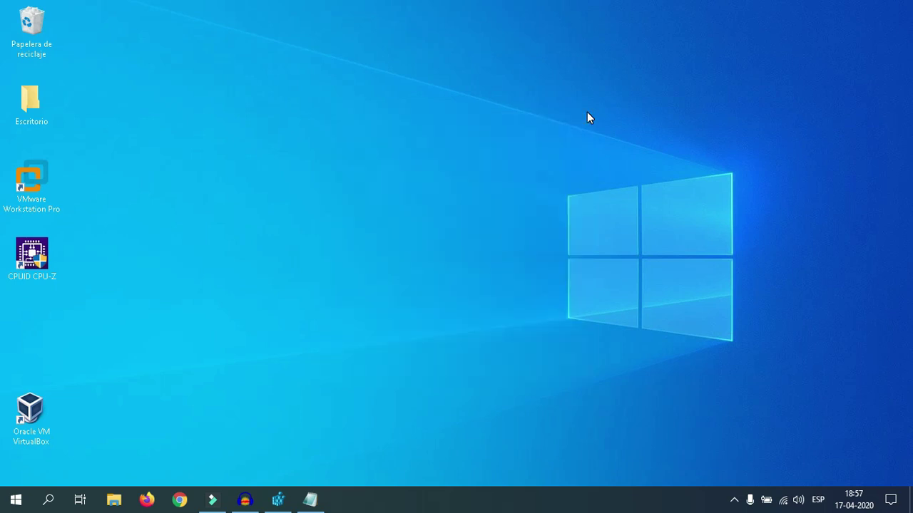
Step: Open the ProcessorNameString value for editing in the Registry Editor and copy the original processor name from Notepad
click(278, 499)
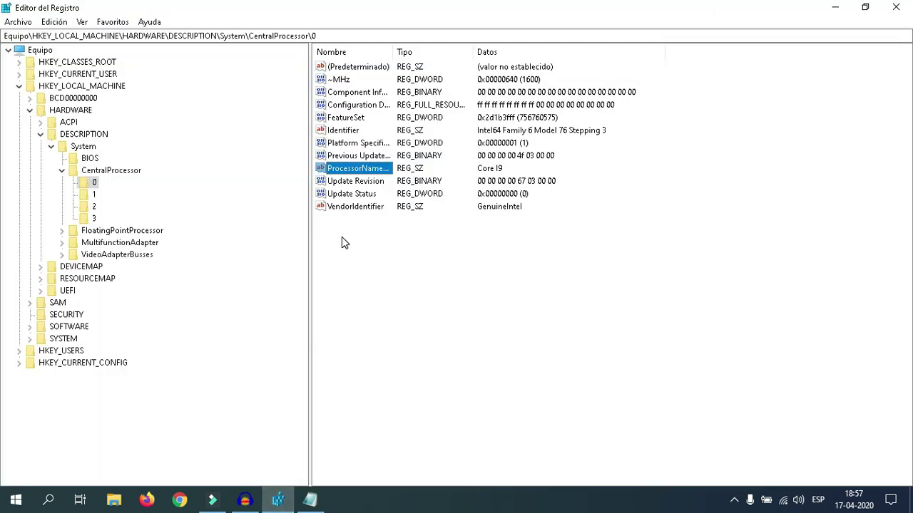
double_click(385, 171)
click(309, 500)
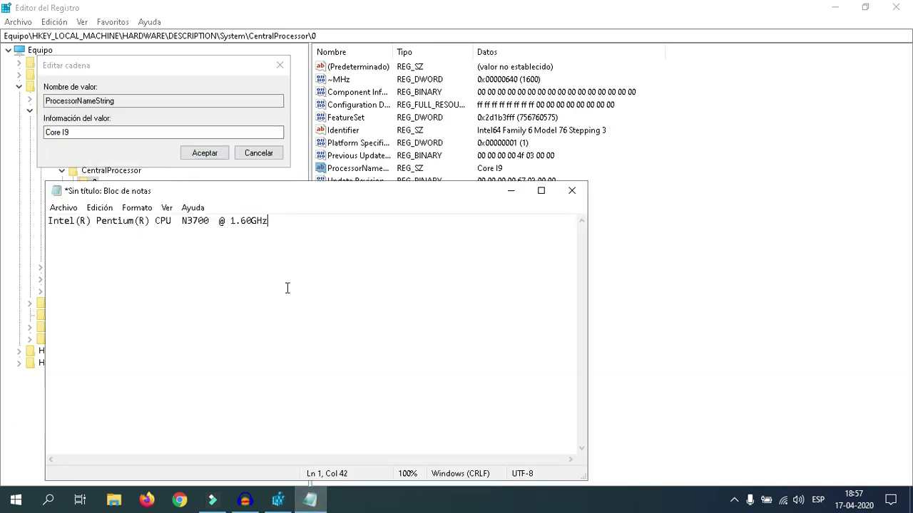
key(ctrl+a)
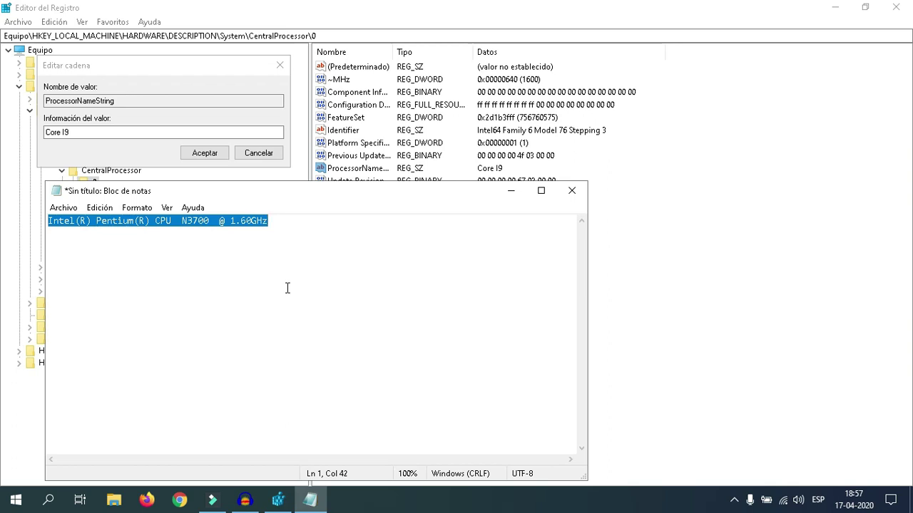
right_click(243, 229)
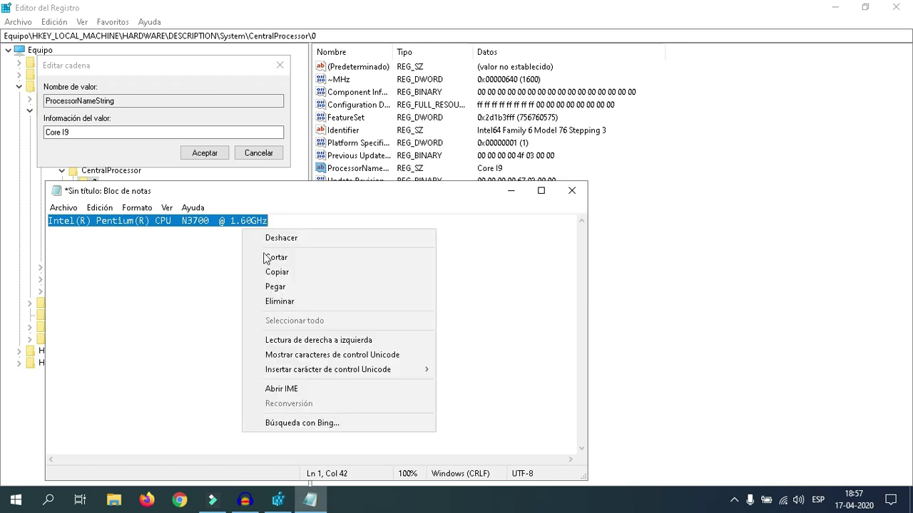